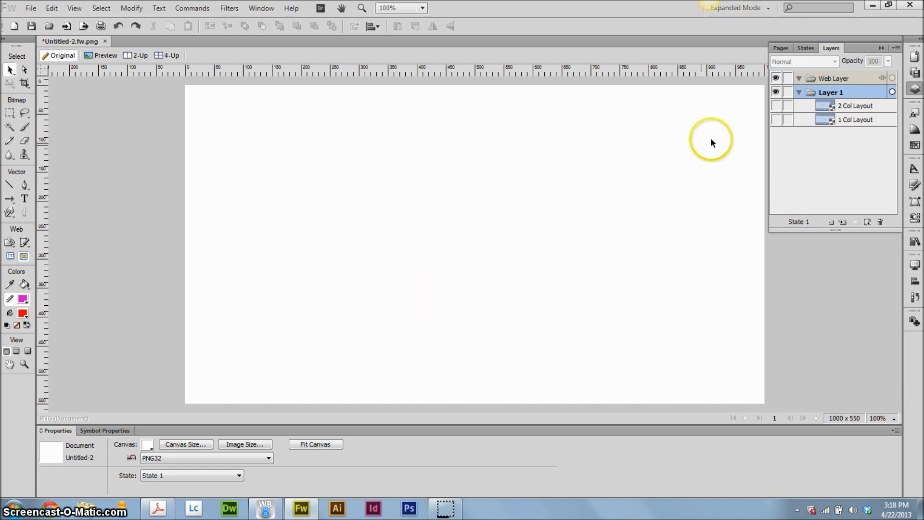
Step: Show the 1 Col Layout mockup on the Fireworks canvas
{"action": "left_click", "coordinate": [776, 119]}
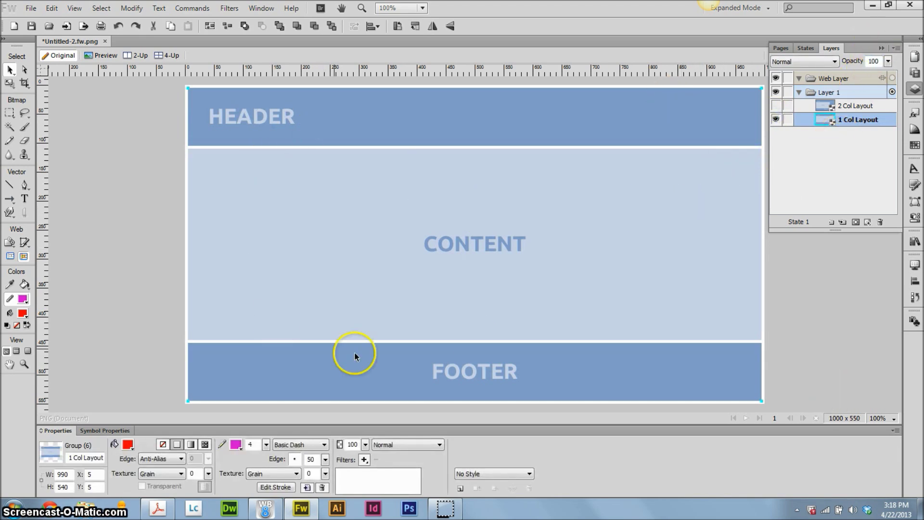
{"action": "left_click", "coordinate": [119, 224]}
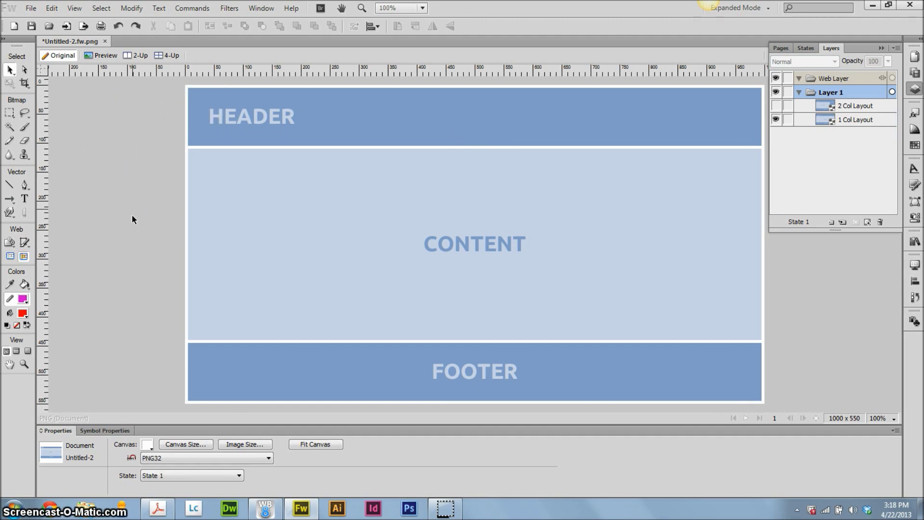
{"action": "left_click", "coordinate": [111, 216]}
Step: Hide 1 Col Layout and show the 2 Col Layout with its sidebar
{"action": "left_click", "coordinate": [776, 119]}
{"action": "left_click", "coordinate": [776, 106]}
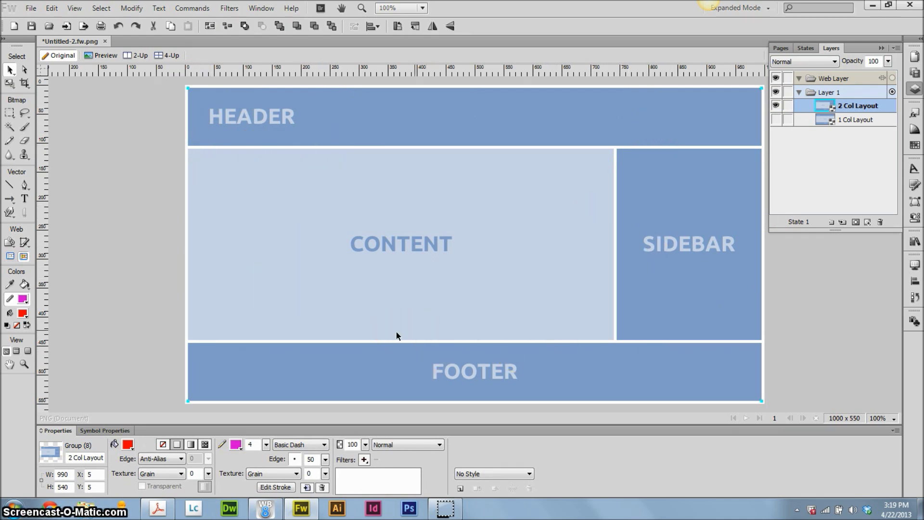
{"action": "left_click", "coordinate": [267, 509]}
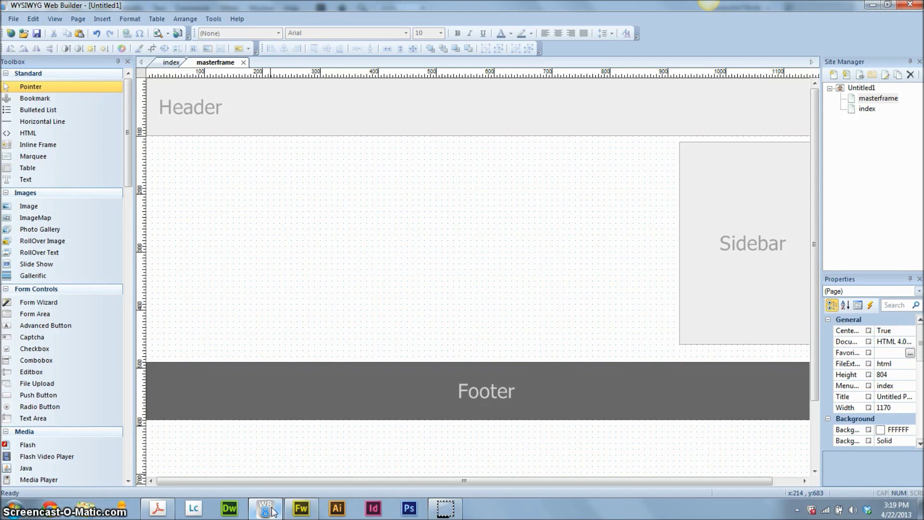
Step: Preview masterframe.html with its Header, Sidebar and Footer in Chrome
{"action": "left_click", "coordinate": [251, 134]}
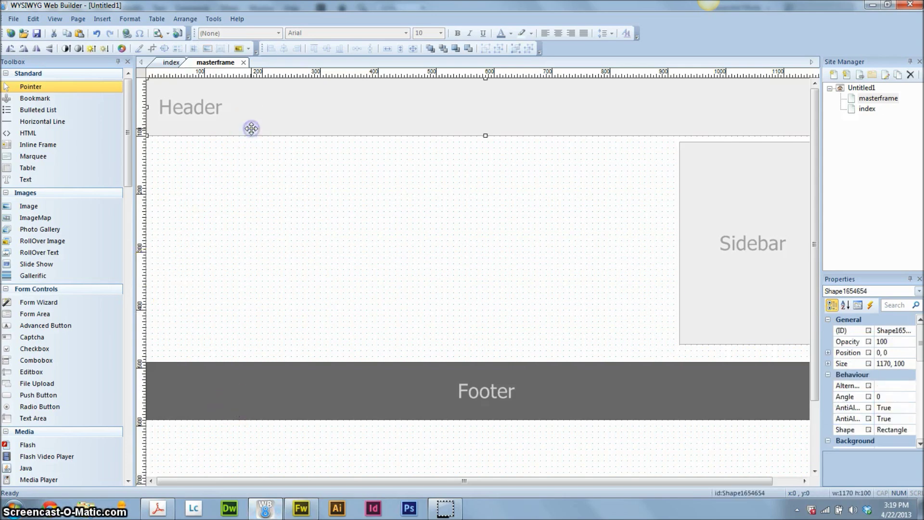
{"action": "left_click", "coordinate": [299, 254]}
{"action": "left_click_drag", "start_coordinate": [127, 179], "coordinate": [125, 288]}
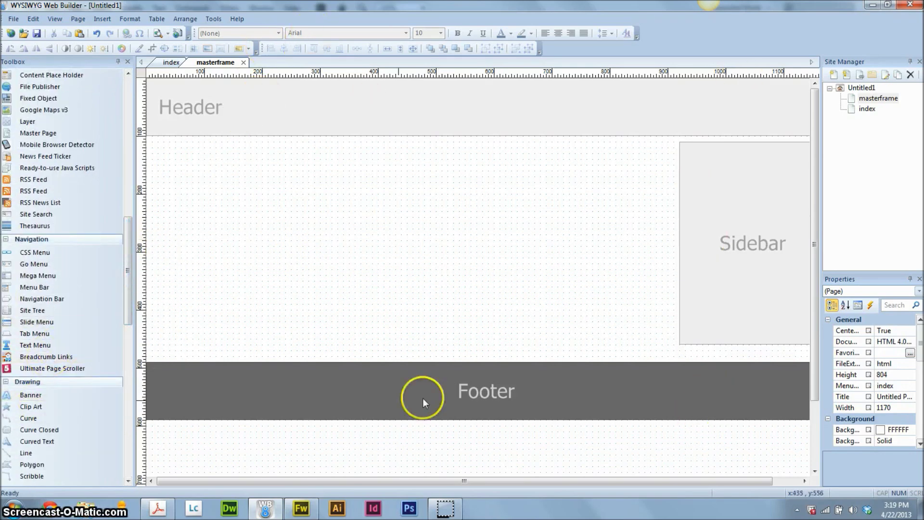
{"action": "left_click", "coordinate": [155, 34]}
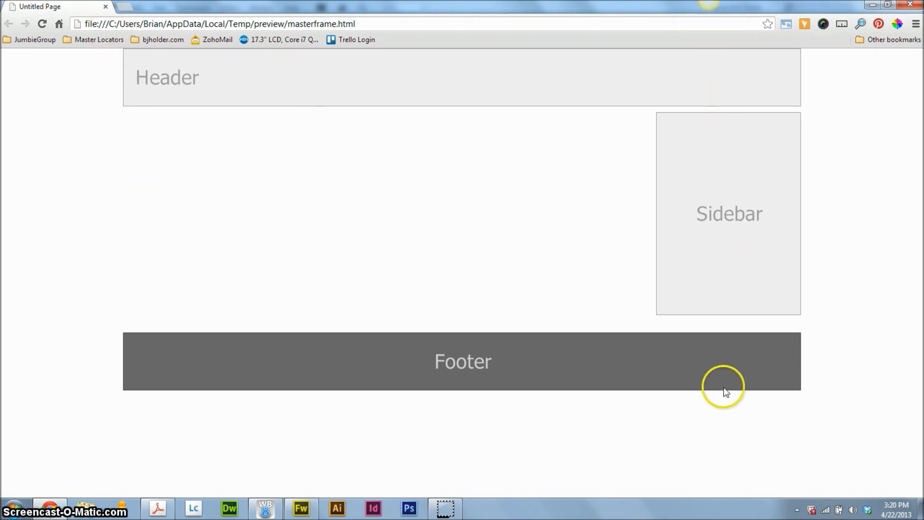
Step: Preview the index page in Chrome and scroll through its Master Frame banner and columns
{"action": "left_click", "coordinate": [912, 5]}
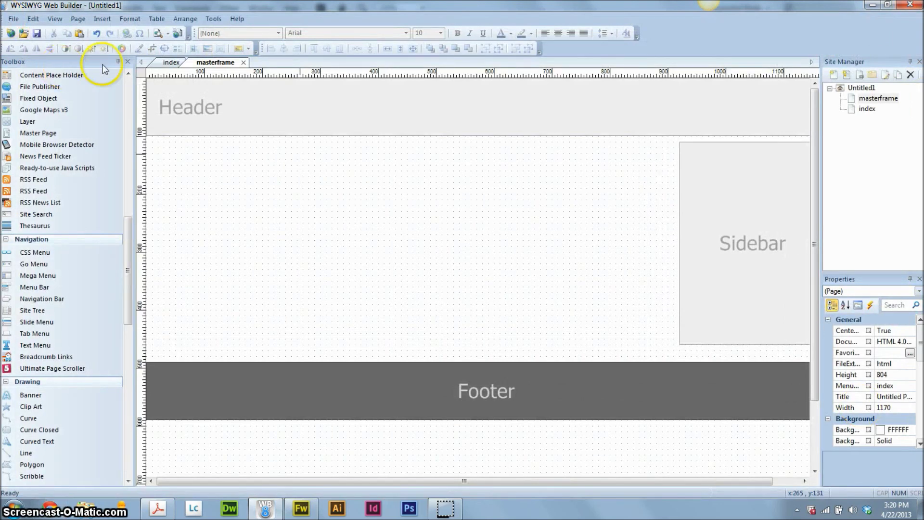
{"action": "left_click", "coordinate": [169, 62]}
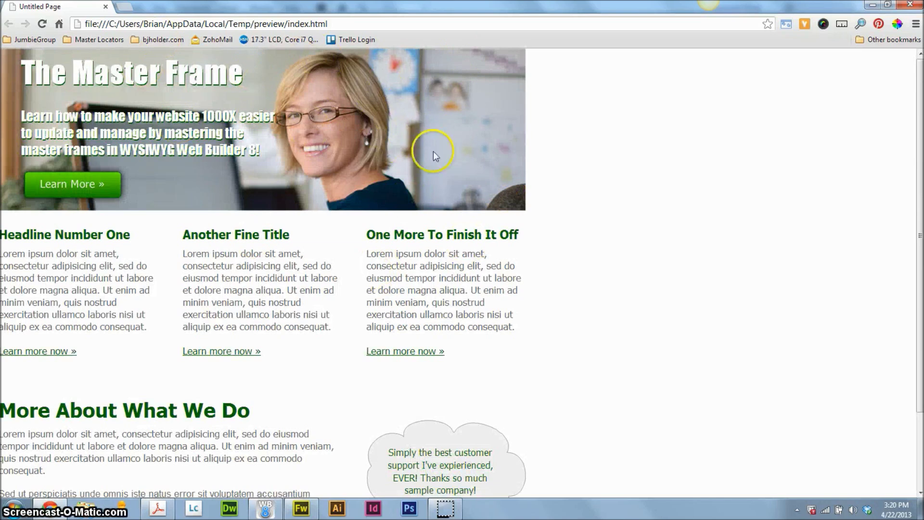
{"action": "scroll", "coordinate": [22, 311], "scroll_direction": "down", "scroll_amount": 2}
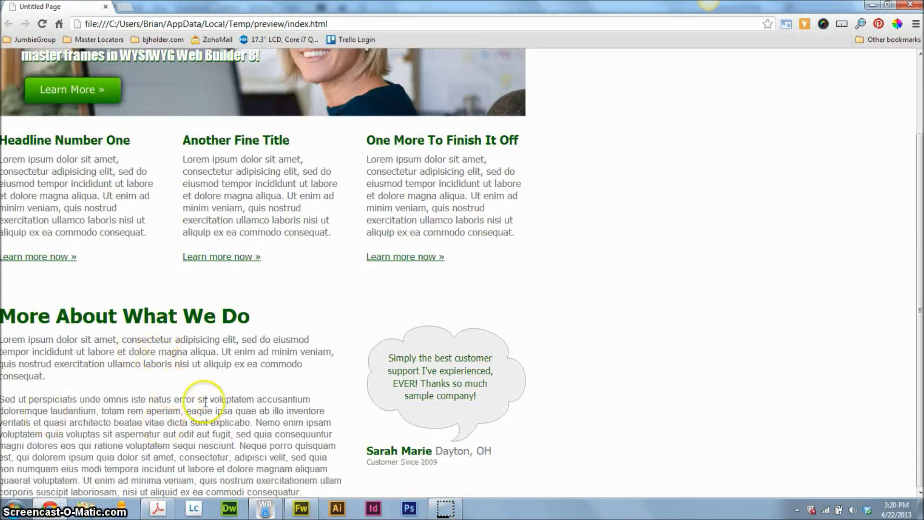
{"action": "scroll", "coordinate": [450, 406], "scroll_direction": "up", "scroll_amount": 2}
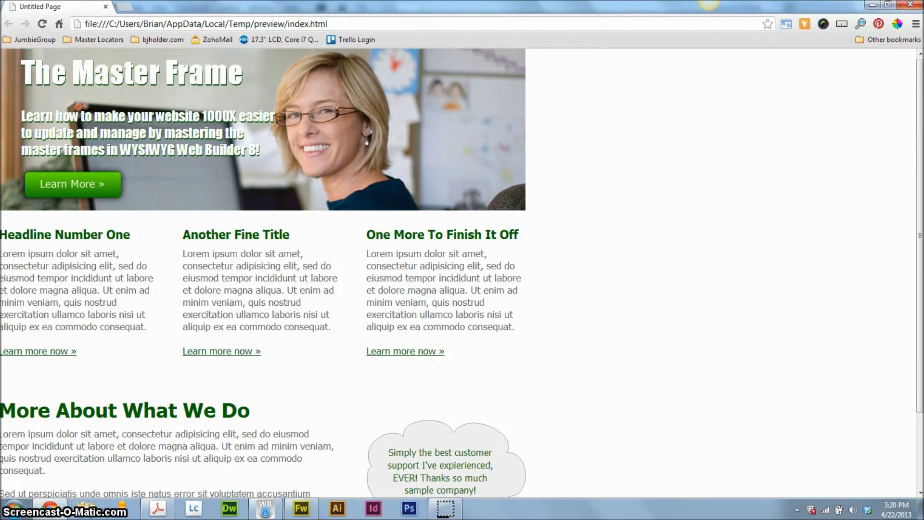
{"action": "left_click", "coordinate": [105, 7]}
Step: Return to editing the masterframe page with its Header, Sidebar and Footer blocks
{"action": "left_click", "coordinate": [773, 266]}
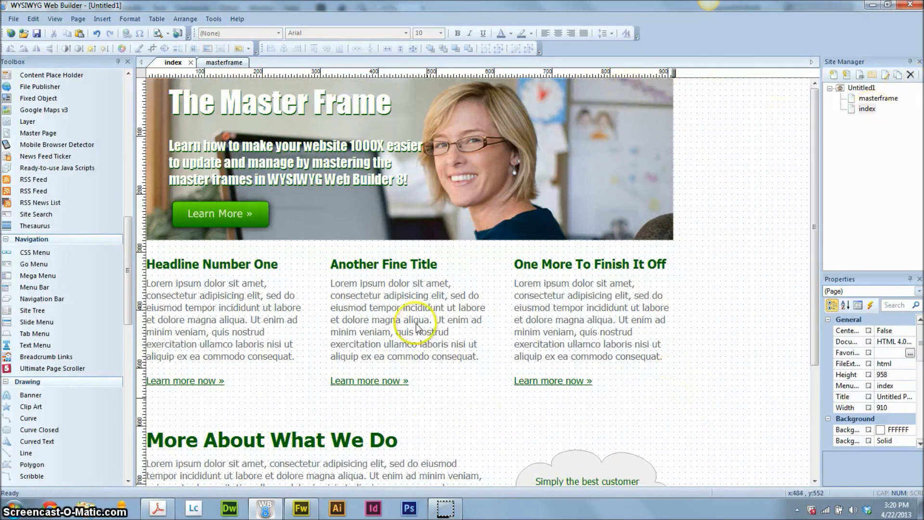
{"action": "left_click", "coordinate": [226, 62]}
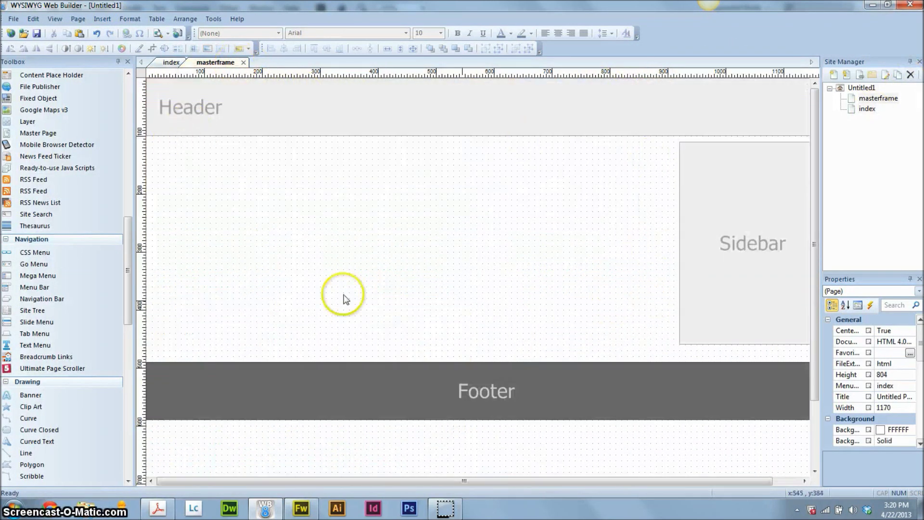
{"action": "left_click_drag", "start_coordinate": [126, 233], "coordinate": [128, 243]}
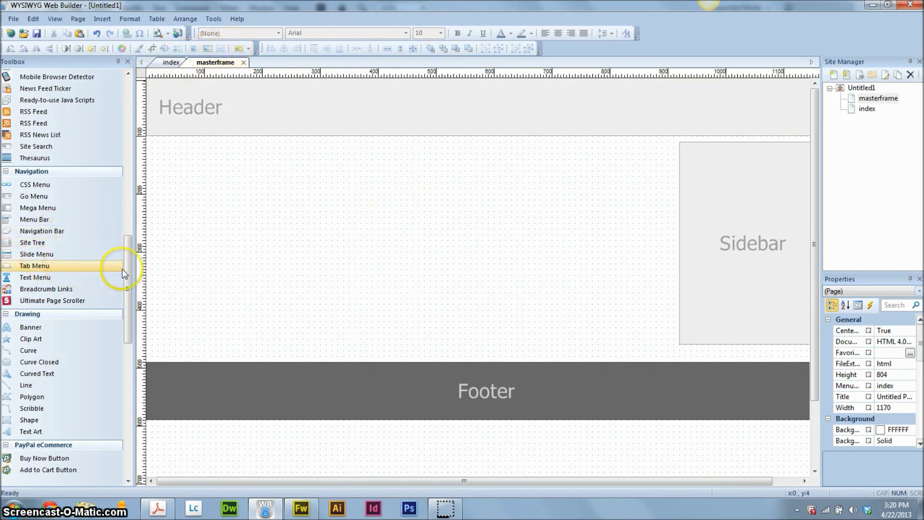
Step: Add a Content Place Holder to the masterframe and position it beside the Sidebar
{"action": "left_click_drag", "start_coordinate": [128, 268], "coordinate": [122, 218]}
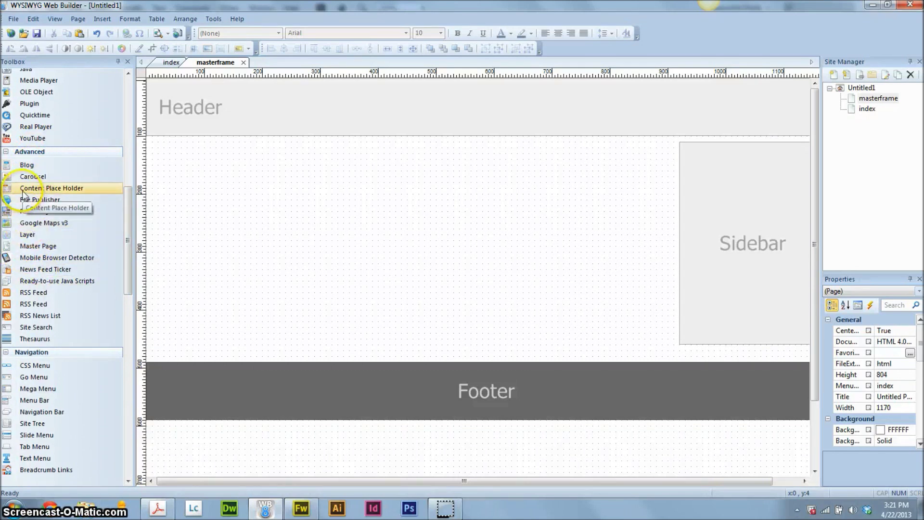
{"action": "left_click_drag", "start_coordinate": [24, 189], "coordinate": [169, 180]}
{"action": "left_click_drag", "start_coordinate": [198, 208], "coordinate": [648, 173]}
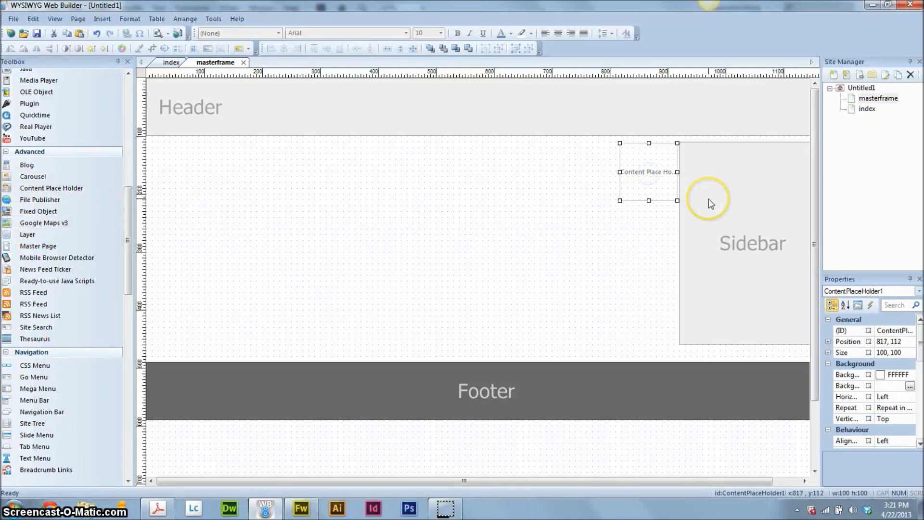
{"action": "key", "text": "Right"}
{"action": "key", "text": "Right"}
{"action": "key", "text": "Right"}
{"action": "key", "text": "Up"}
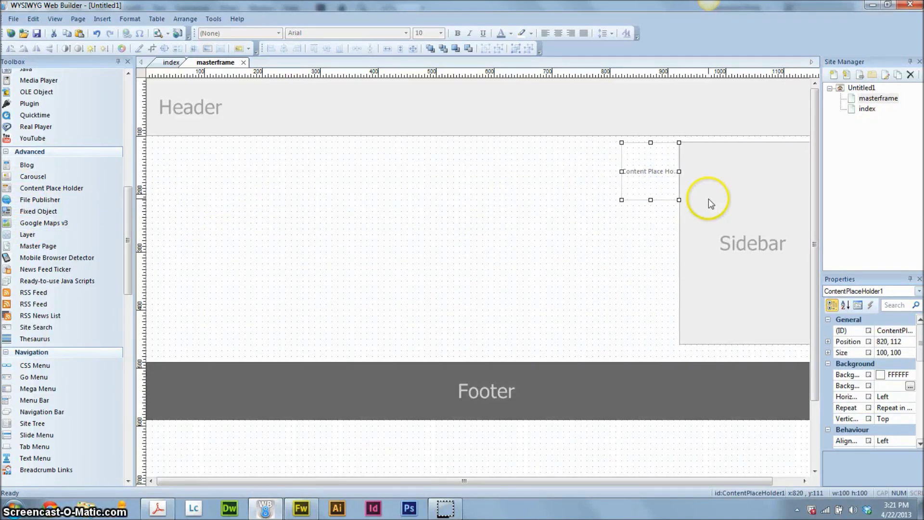
{"action": "left_click", "coordinate": [553, 236]}
{"action": "left_click", "coordinate": [656, 174]}
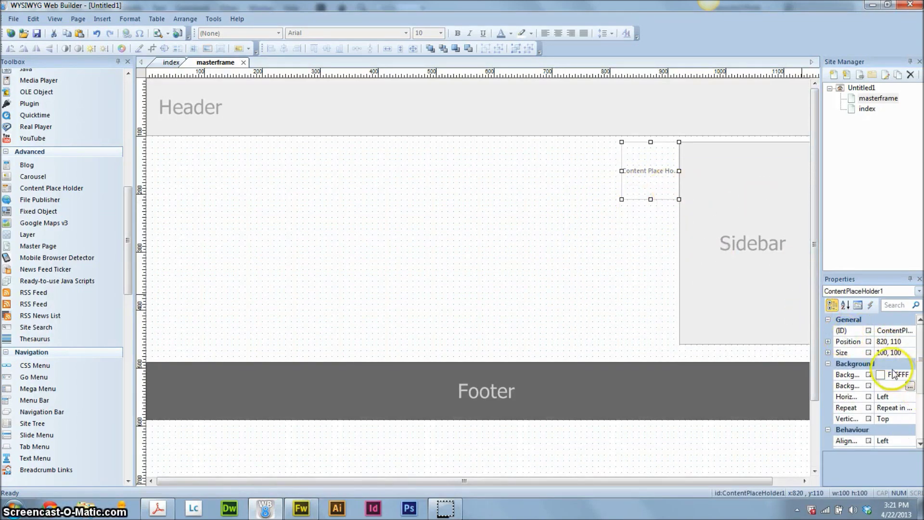
Step: Set the placeholder's left position to 0 and its width to 910
{"action": "double_click", "coordinate": [885, 341]}
{"action": "type", "text": "0"}
{"action": "key", "text": "Return"}
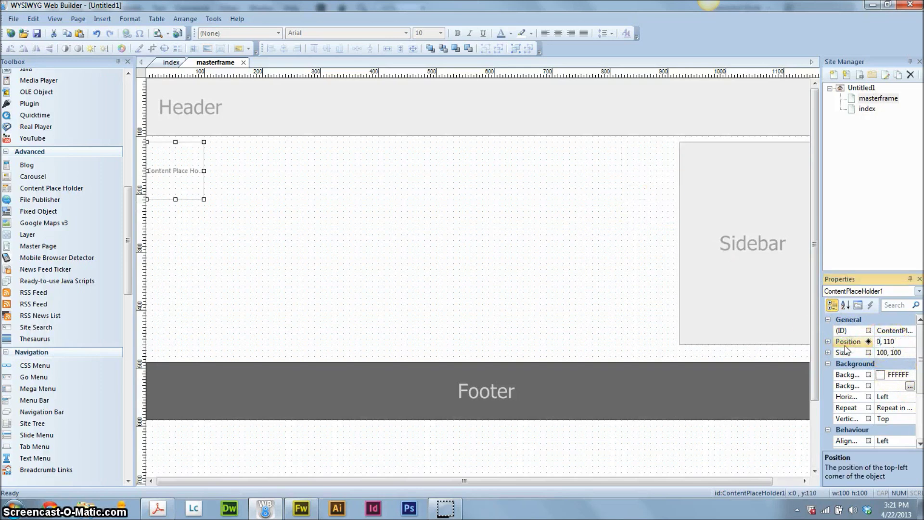
{"action": "double_click", "coordinate": [894, 356]}
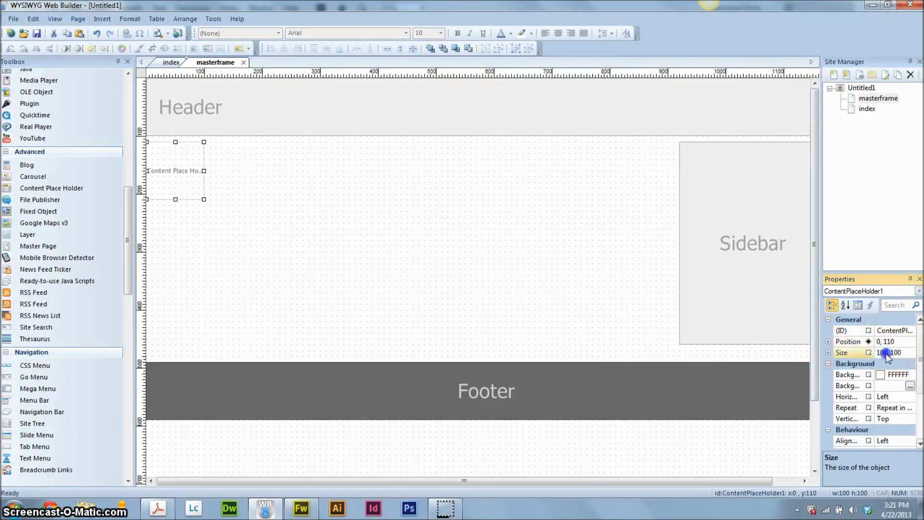
{"action": "type", "text": "910"}
{"action": "key", "text": "Return"}
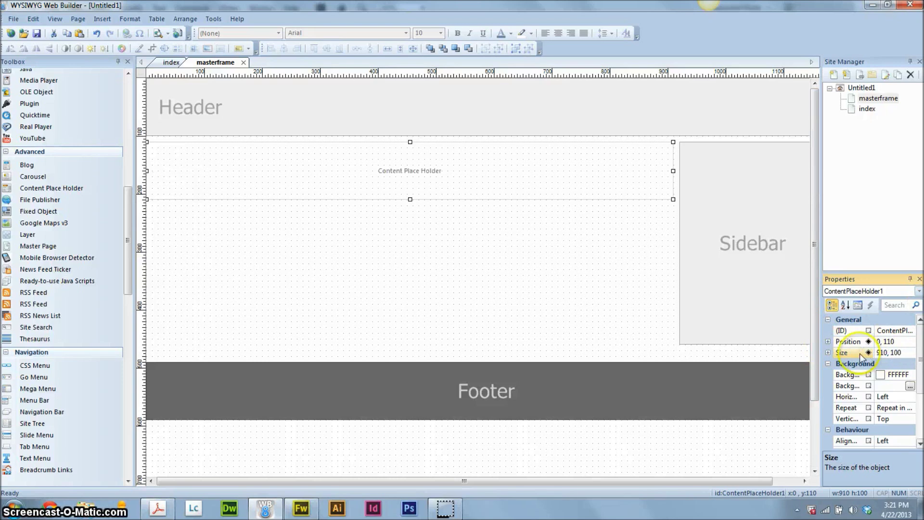
Step: Set the placeholder's height to 350, making it 910 by 350
{"action": "left_click", "coordinate": [603, 243]}
{"action": "left_click", "coordinate": [726, 185]}
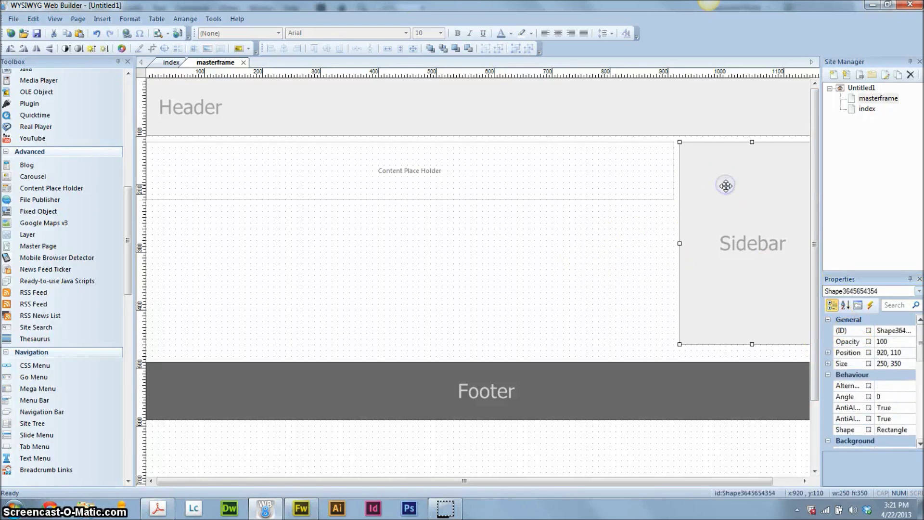
{"action": "left_click", "coordinate": [438, 163]}
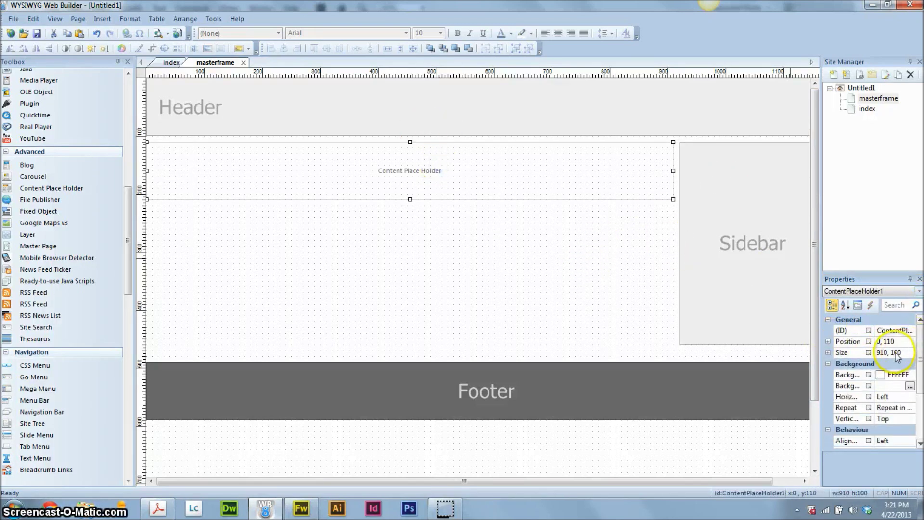
{"action": "left_click_drag", "start_coordinate": [896, 353], "coordinate": [909, 353]}
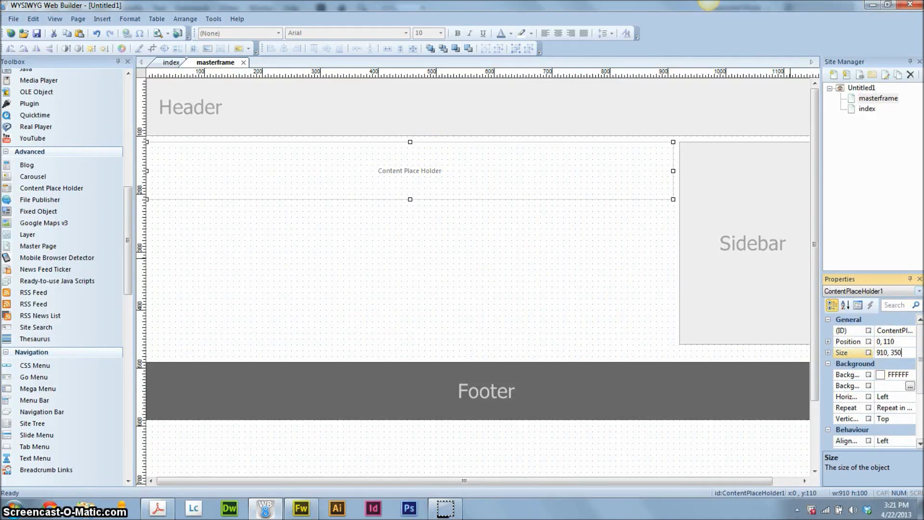
{"action": "type", "text": "350"}
{"action": "key", "text": "Return"}
{"action": "left_click", "coordinate": [698, 444]}
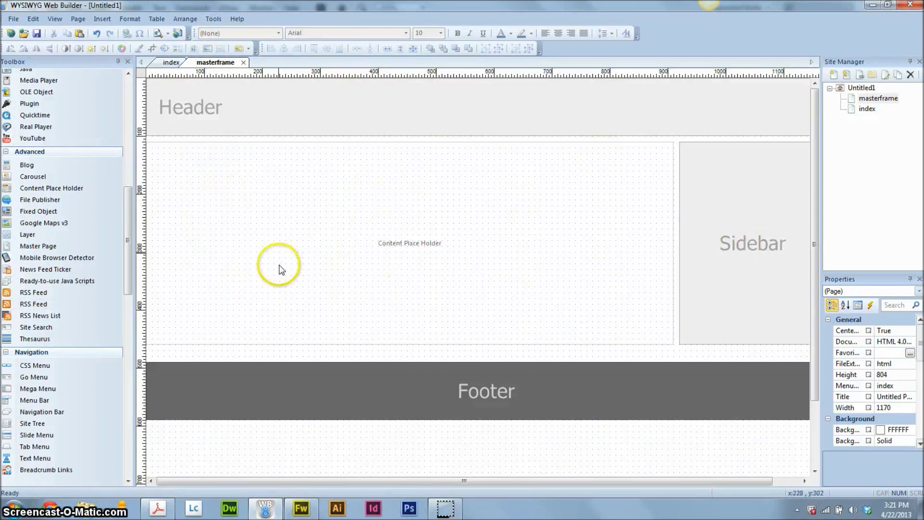
{"action": "left_click", "coordinate": [169, 62]}
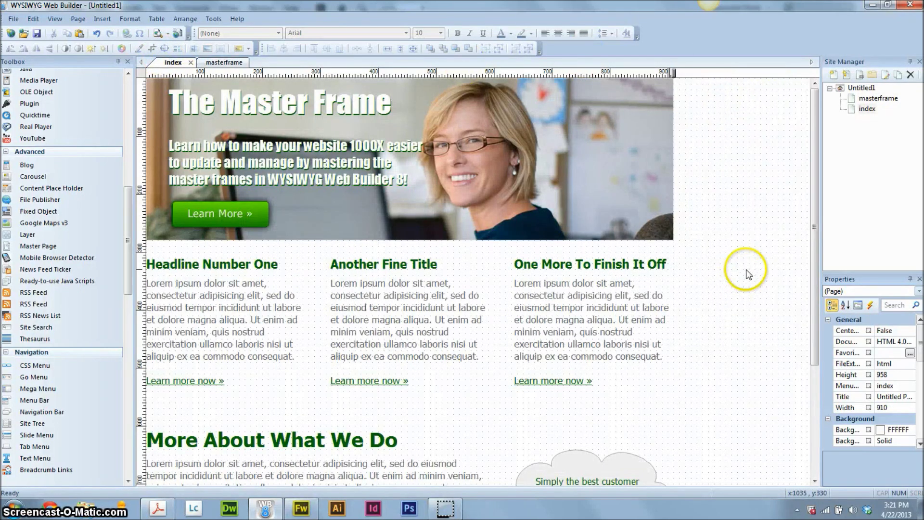
Step: In the index page's Page Properties Misc settings, choose masterframe as its master frame
{"action": "right_click", "coordinate": [722, 182]}
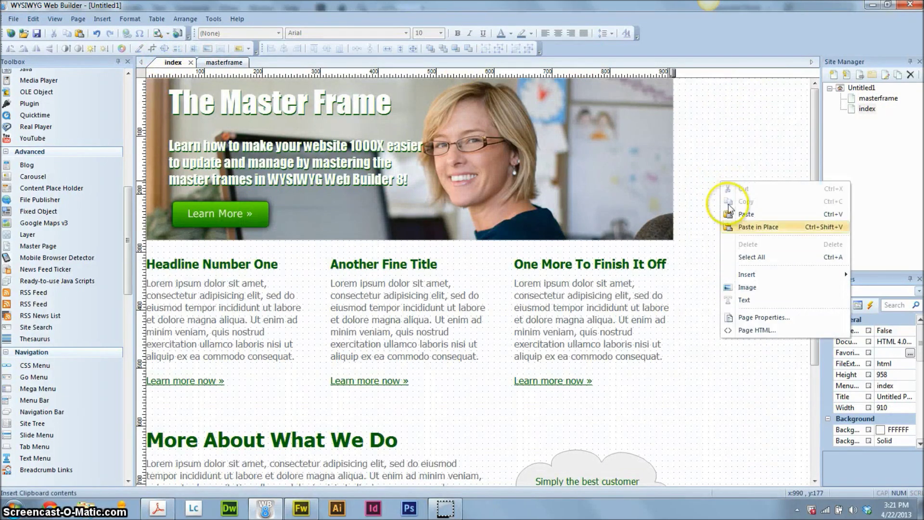
{"action": "left_click", "coordinate": [757, 321]}
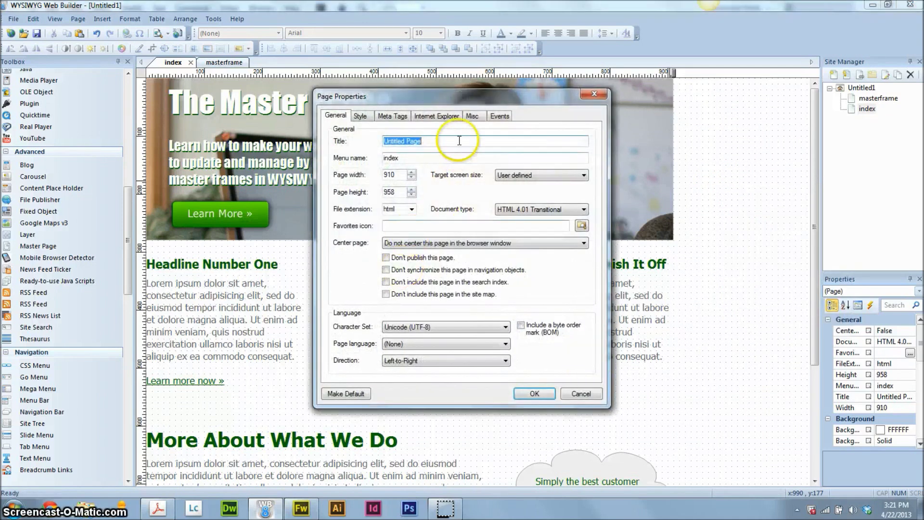
{"action": "left_click", "coordinate": [478, 117]}
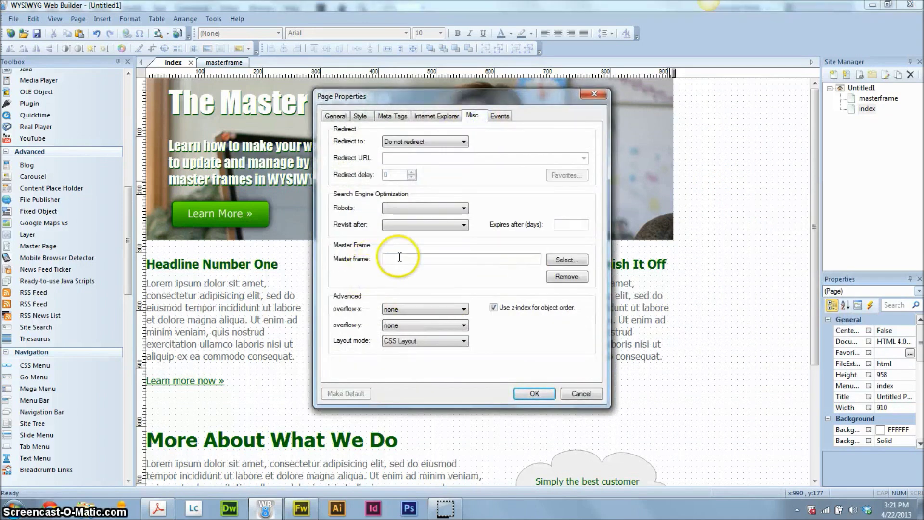
{"action": "left_click", "coordinate": [567, 261]}
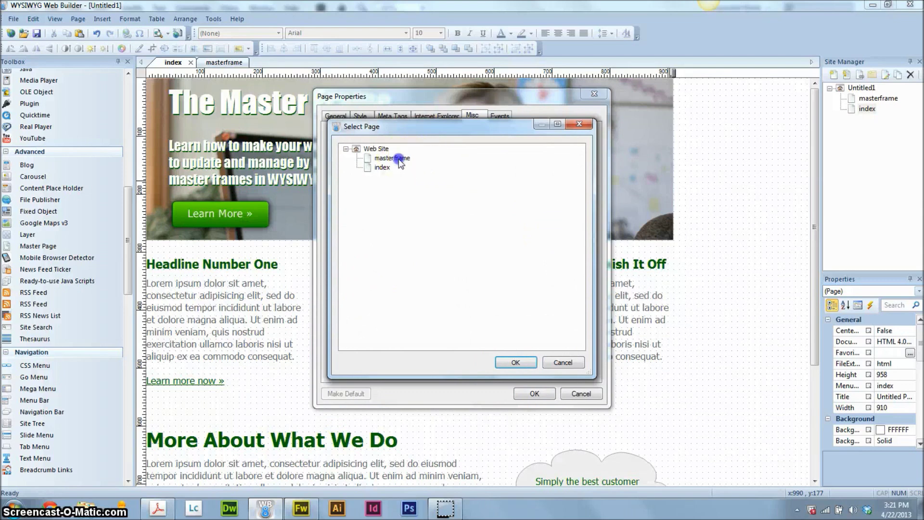
{"action": "left_click", "coordinate": [392, 157]}
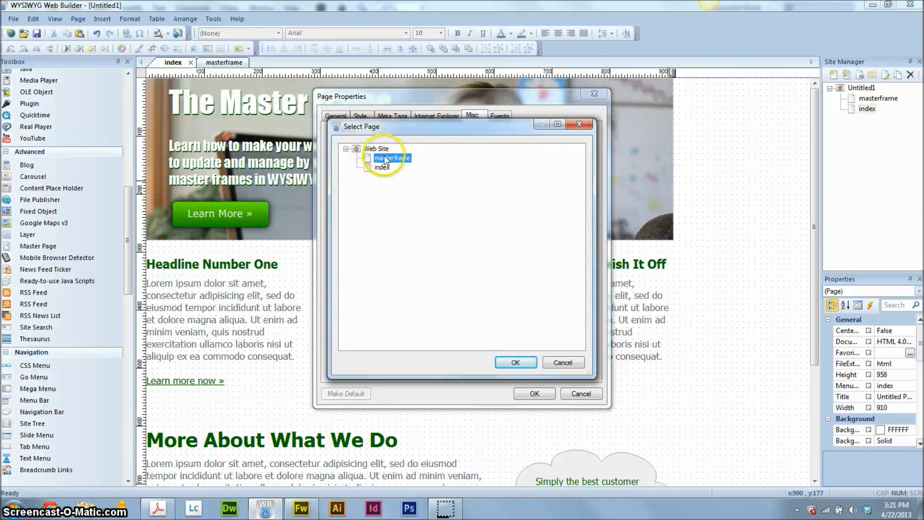
{"action": "left_click", "coordinate": [522, 369]}
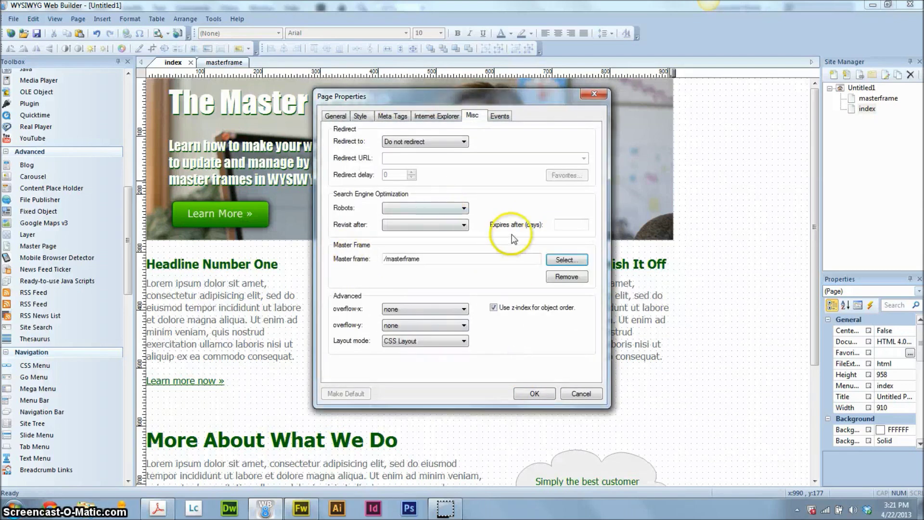
{"action": "left_click", "coordinate": [534, 393]}
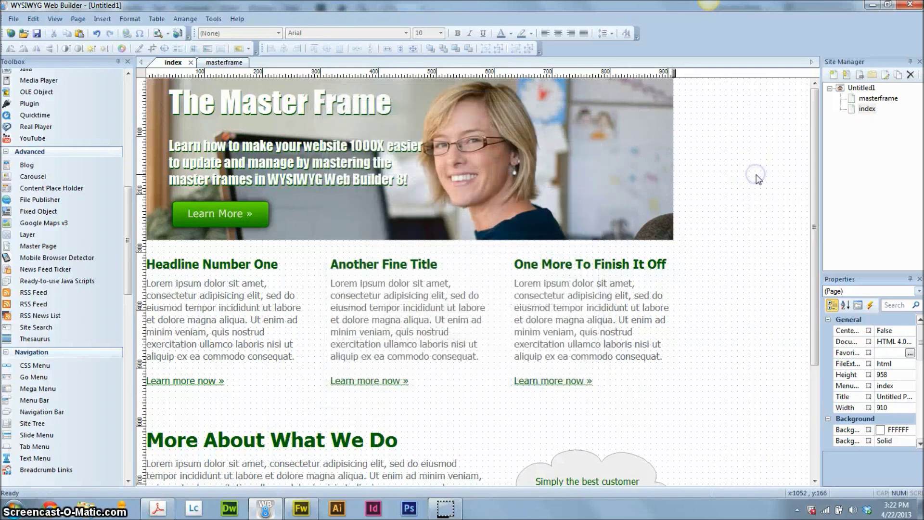
{"action": "left_click", "coordinate": [158, 33]}
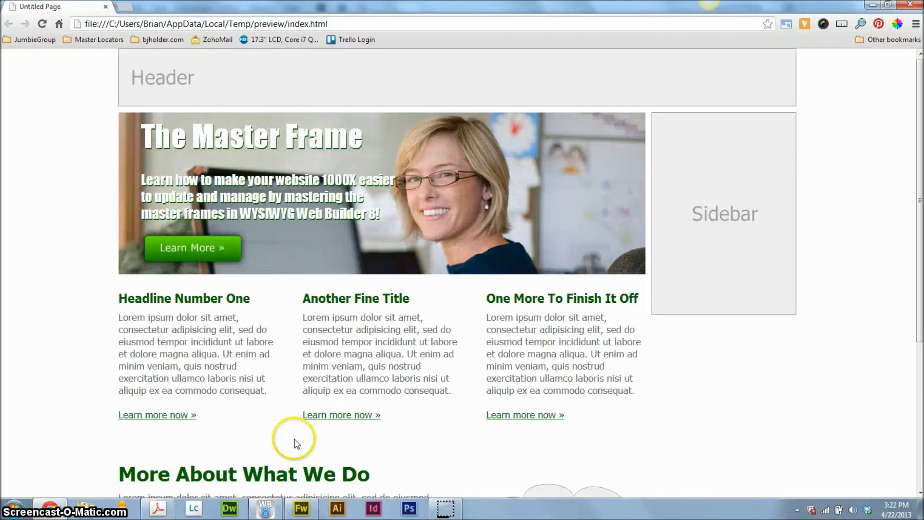
Step: Scroll through the index preview showing the master frame's header and sidebar around the content
{"action": "scroll", "coordinate": [766, 222], "scroll_direction": "down", "scroll_amount": 5}
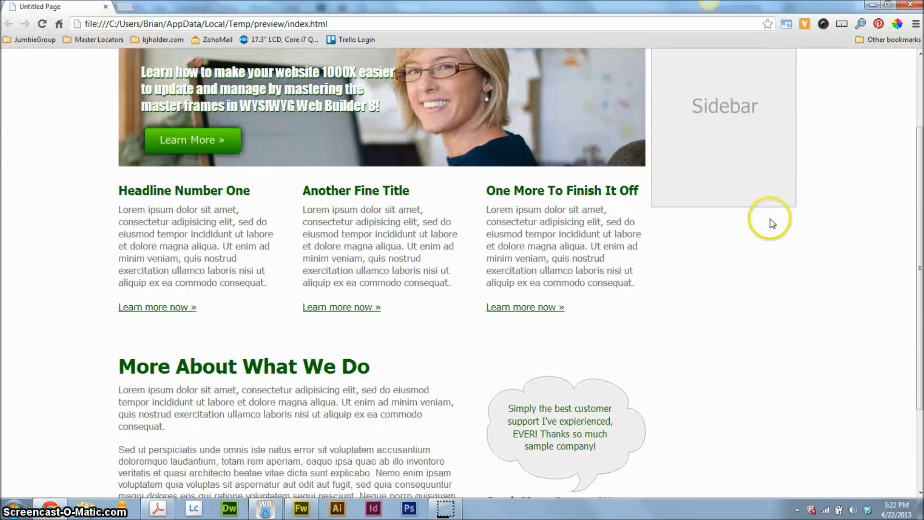
{"action": "scroll", "coordinate": [660, 453], "scroll_direction": "up", "scroll_amount": 5}
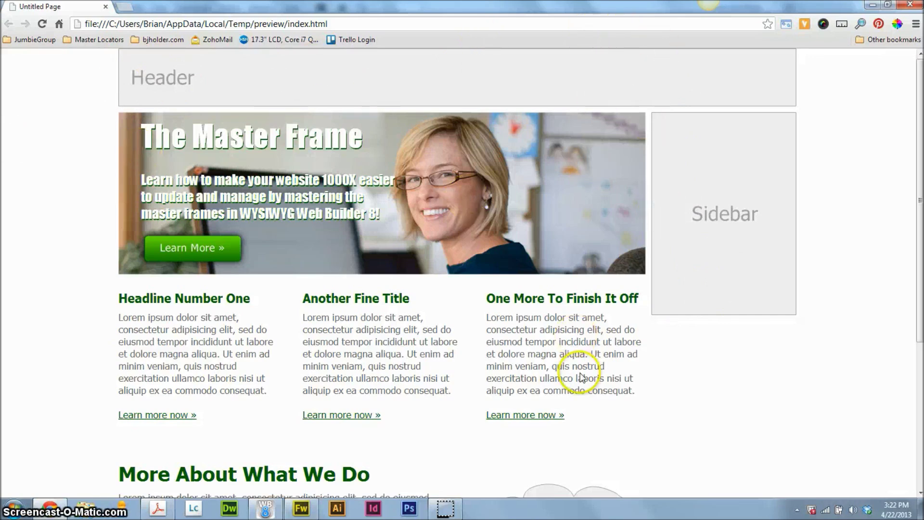
{"action": "scroll", "coordinate": [581, 376], "scroll_direction": "down", "scroll_amount": 5}
{"action": "scroll", "coordinate": [581, 373], "scroll_direction": "up", "scroll_amount": 5}
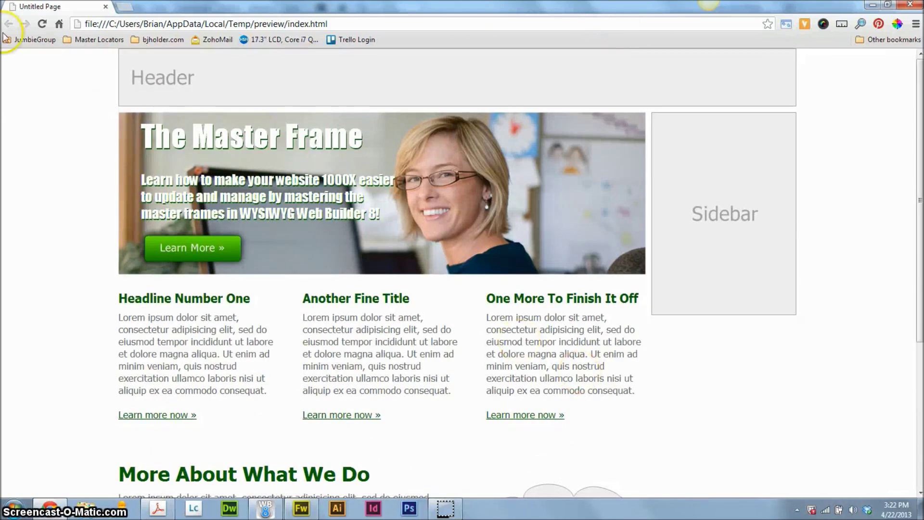
{"action": "left_click", "coordinate": [125, 7]}
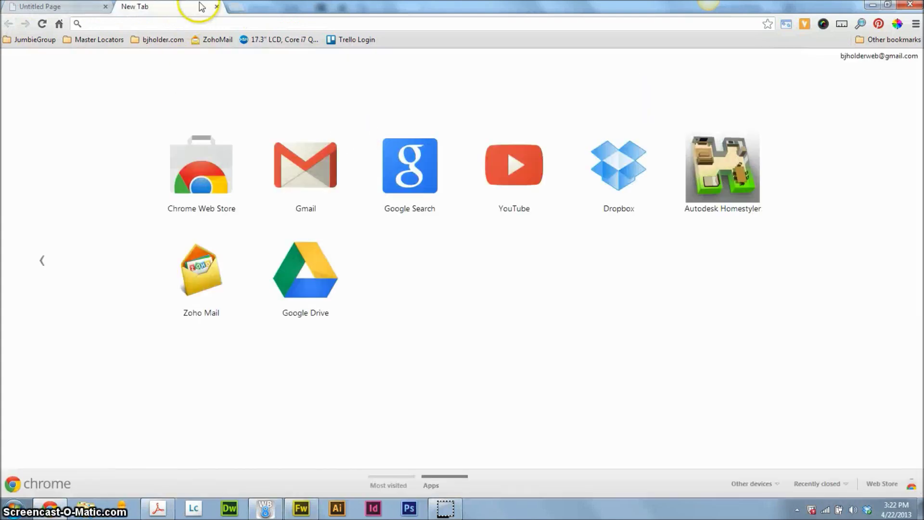
{"action": "left_click", "coordinate": [218, 9]}
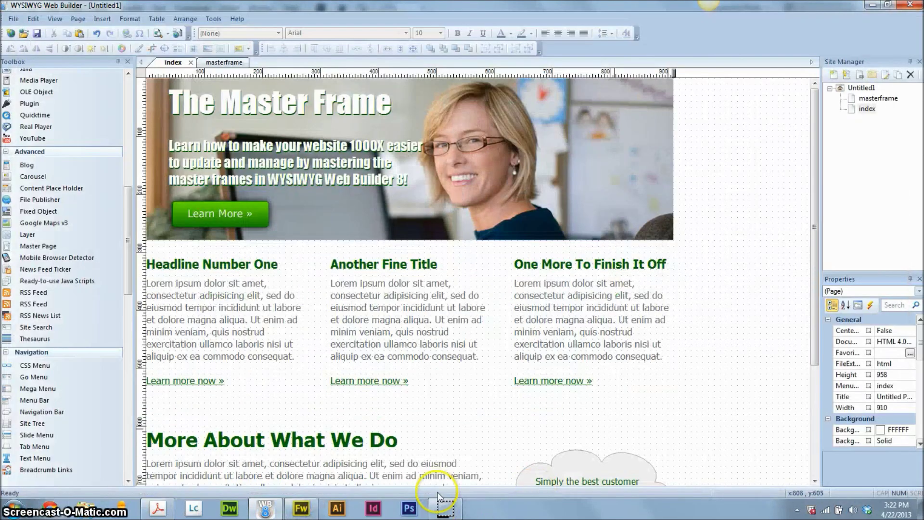
Step: Clone the index page into a new page and begin renaming it
{"action": "left_click", "coordinate": [898, 74]}
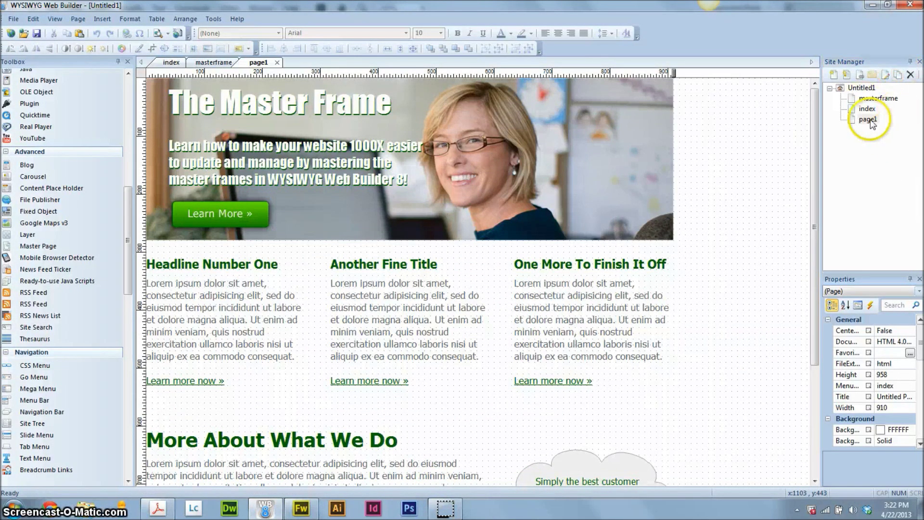
{"action": "right_click", "coordinate": [870, 118]}
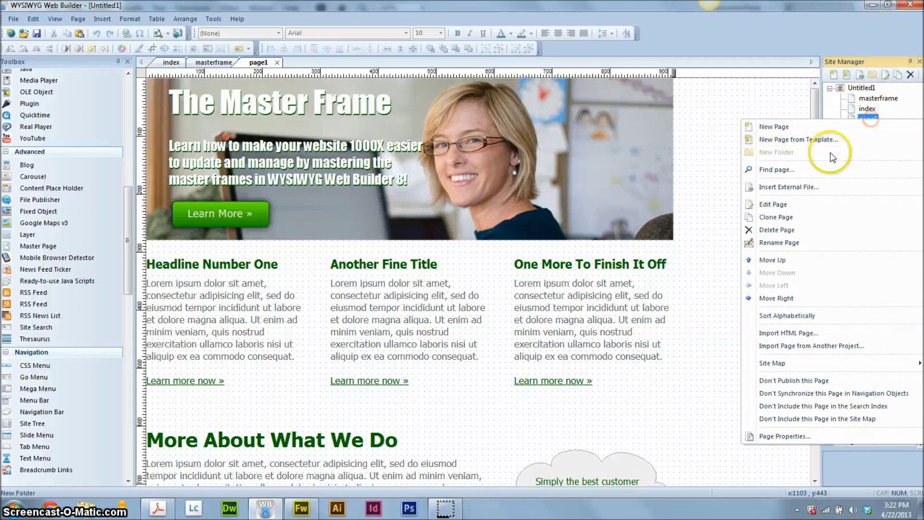
{"action": "left_click", "coordinate": [772, 244]}
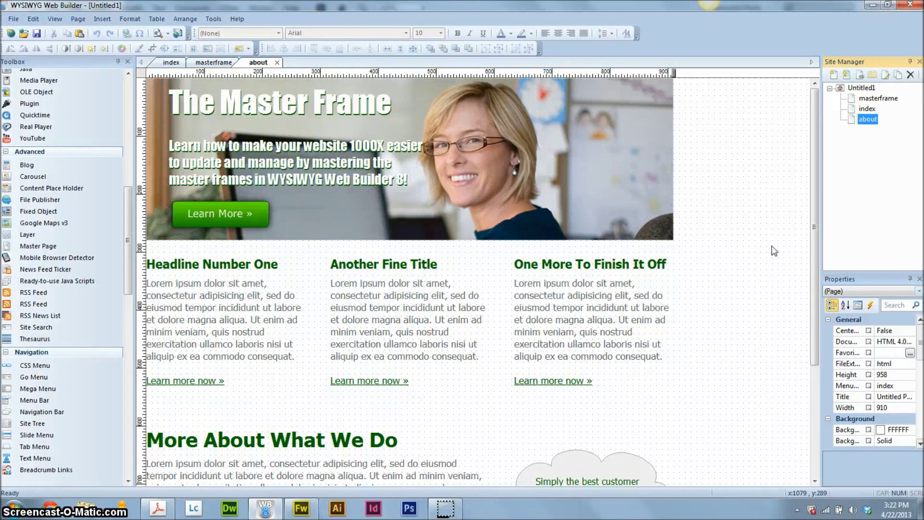
Step: Delete the header image, columns, links and testimonial, then move the text block top-left
{"action": "left_click_drag", "start_coordinate": [731, 171], "coordinate": [150, 396]}
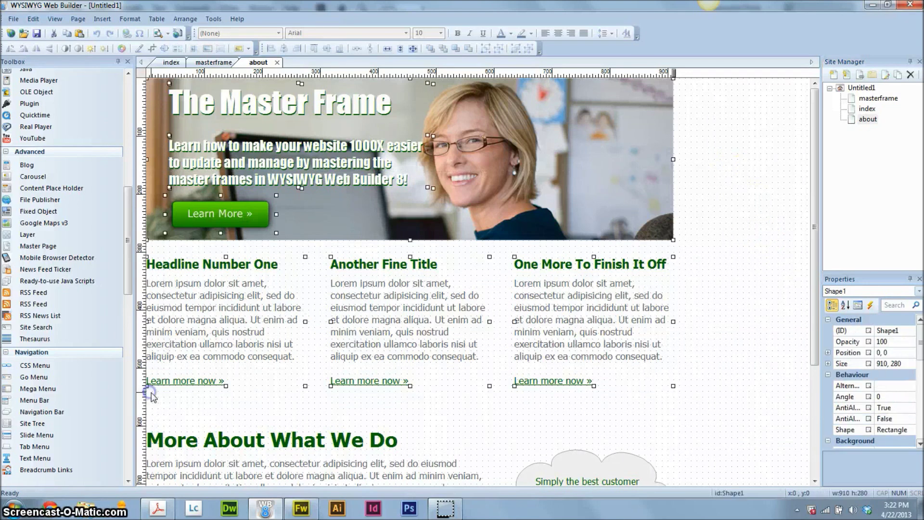
{"action": "key", "text": "Delete"}
{"action": "scroll", "coordinate": [598, 367], "scroll_direction": "down", "scroll_amount": 3}
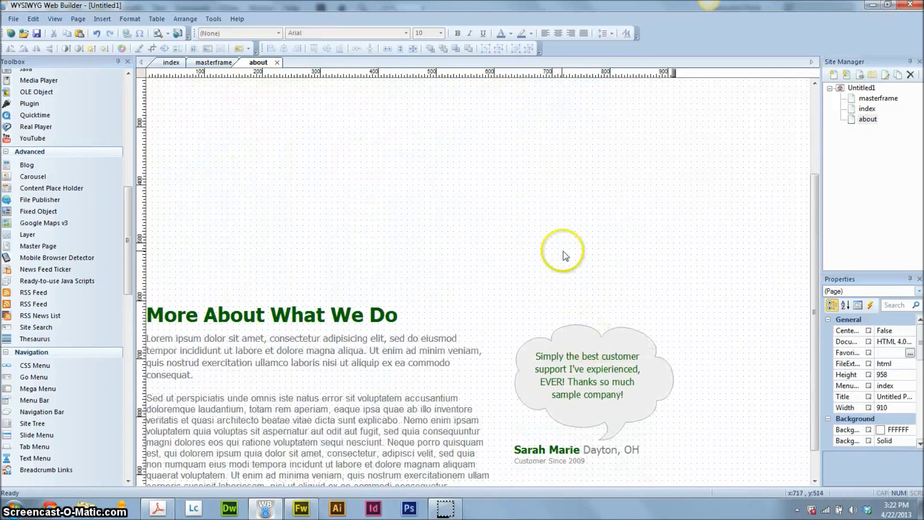
{"action": "left_click", "coordinate": [597, 449]}
{"action": "key", "text": "Delete"}
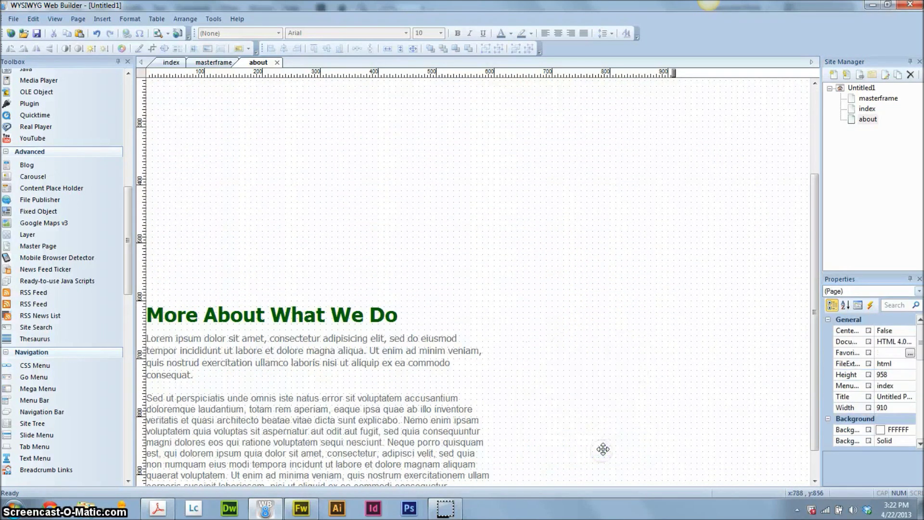
{"action": "left_click", "coordinate": [412, 306]}
{"action": "scroll", "coordinate": [423, 270], "scroll_direction": "up", "scroll_amount": 3}
{"action": "left_click_drag", "start_coordinate": [321, 428], "coordinate": [293, 102]}
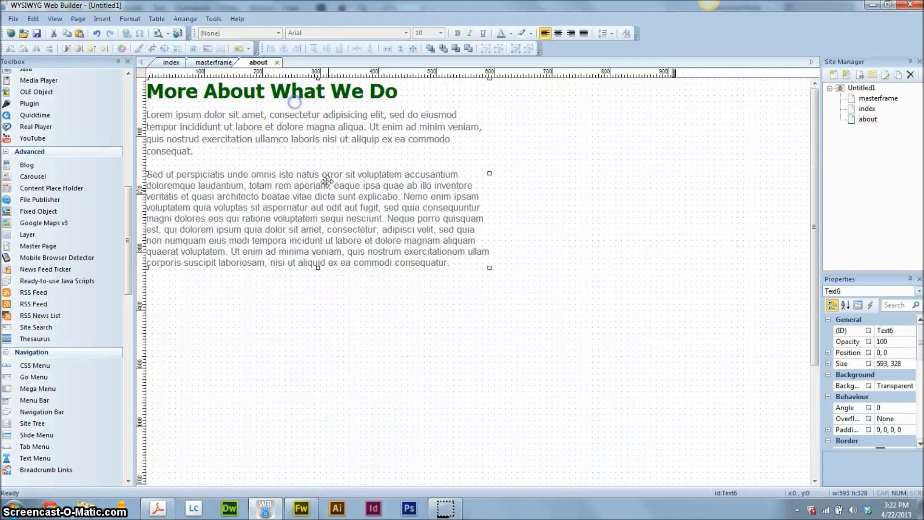
Step: Retitle the heading to About Us and paste the two body paragraphs twice more
{"action": "double_click", "coordinate": [327, 87]}
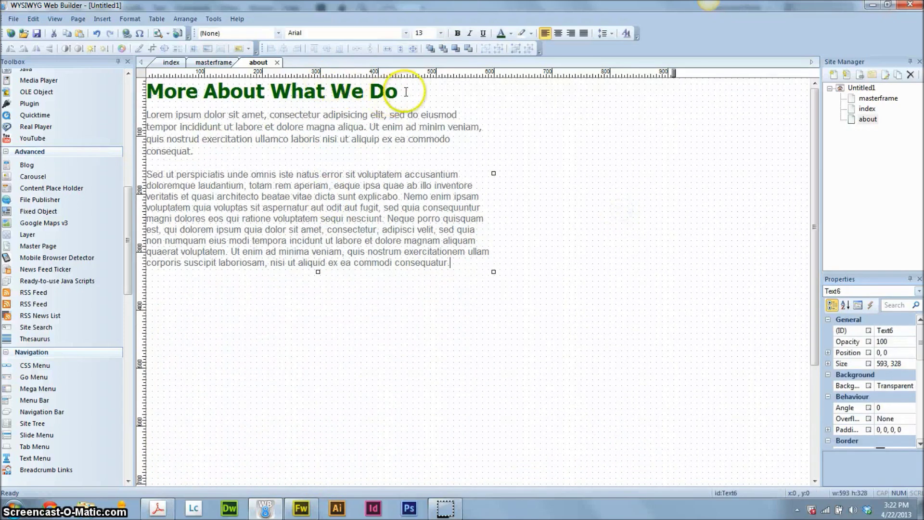
{"action": "left_click_drag", "start_coordinate": [405, 91], "coordinate": [58, 75]}
{"action": "type", "text": "About Us"}
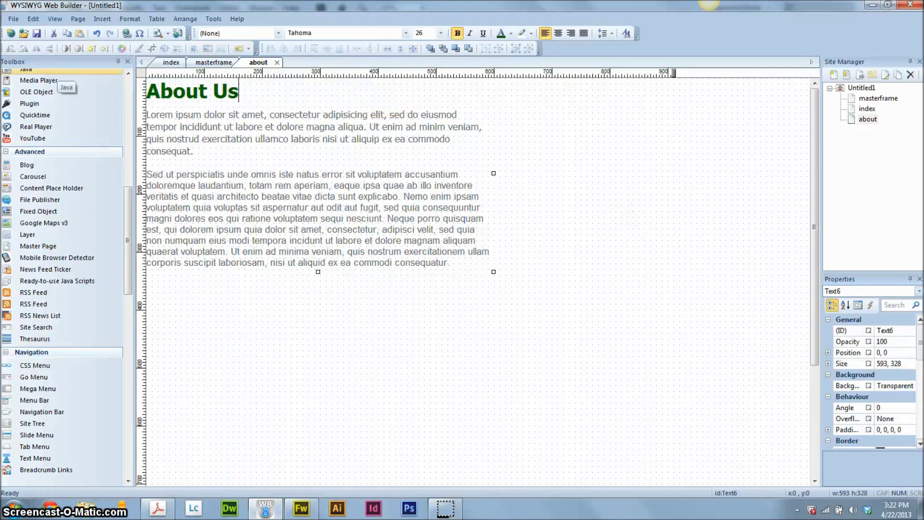
{"action": "left_click", "coordinate": [413, 268]}
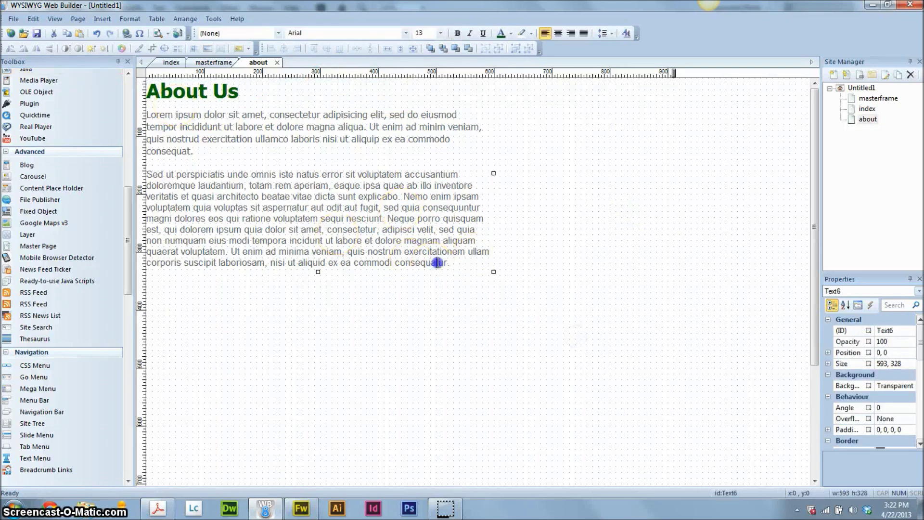
{"action": "left_click_drag", "start_coordinate": [438, 263], "coordinate": [105, 115]}
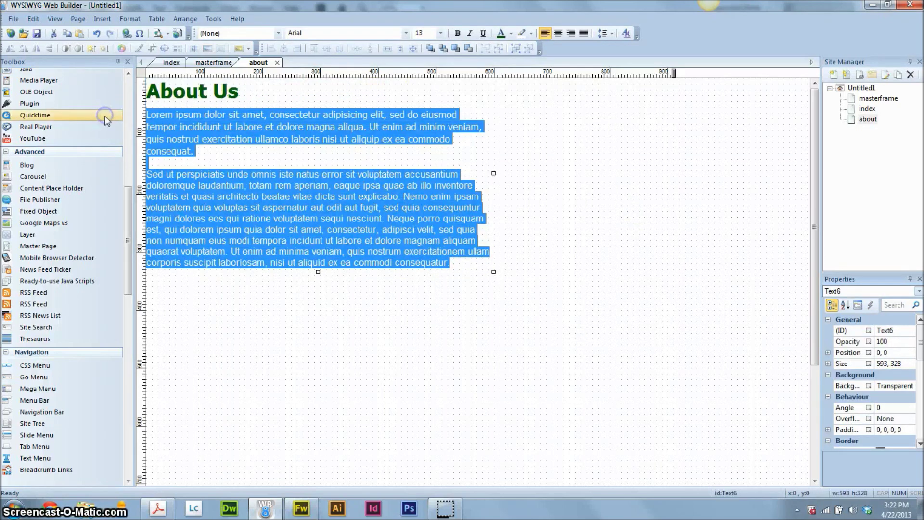
{"action": "key", "text": "ctrl+c"}
{"action": "left_click", "coordinate": [351, 140]}
{"action": "left_click", "coordinate": [454, 260]}
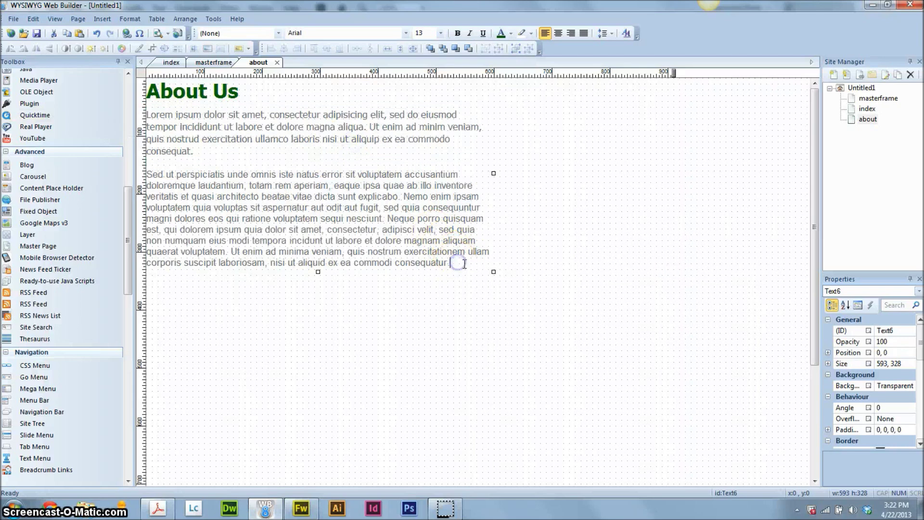
{"action": "key", "text": "ctrl+v"}
{"action": "left_click", "coordinate": [503, 270]}
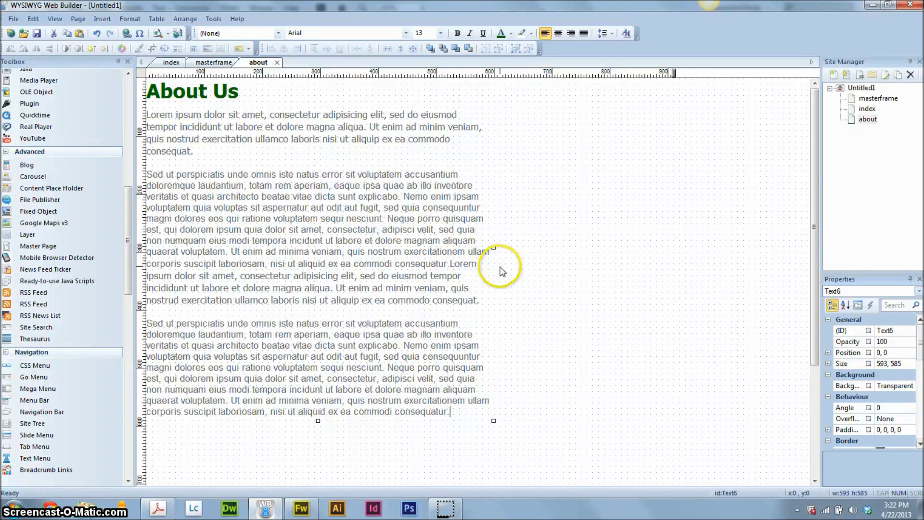
{"action": "key", "text": "ctrl+v"}
{"action": "left_click", "coordinate": [535, 265]}
Step: Widen the About Us text block to 910 and preview the page
{"action": "left_click", "coordinate": [408, 256]}
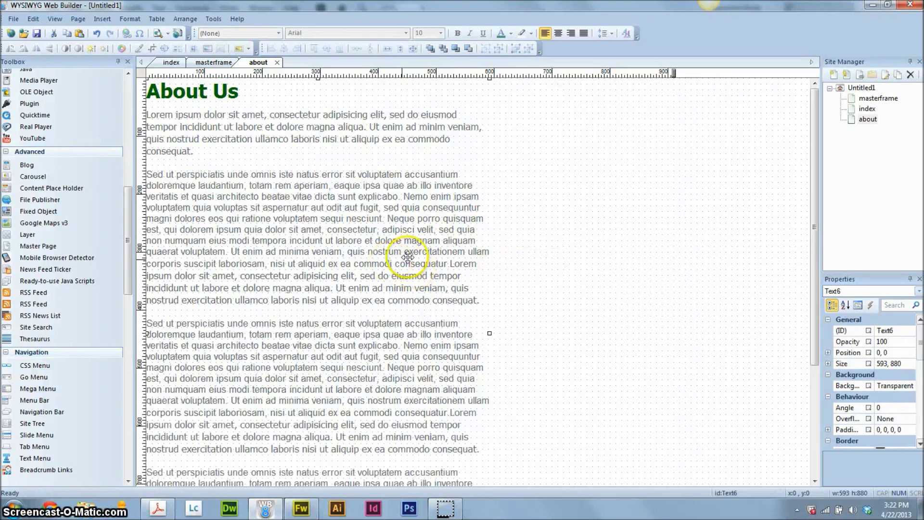
{"action": "left_click", "coordinate": [884, 364]}
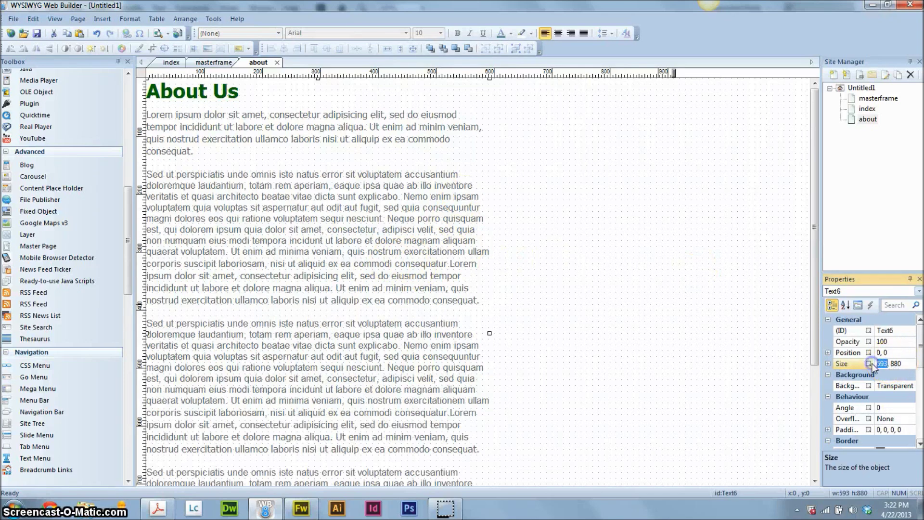
{"action": "type", "text": "910"}
{"action": "key", "text": "Return"}
{"action": "left_click", "coordinate": [734, 261]}
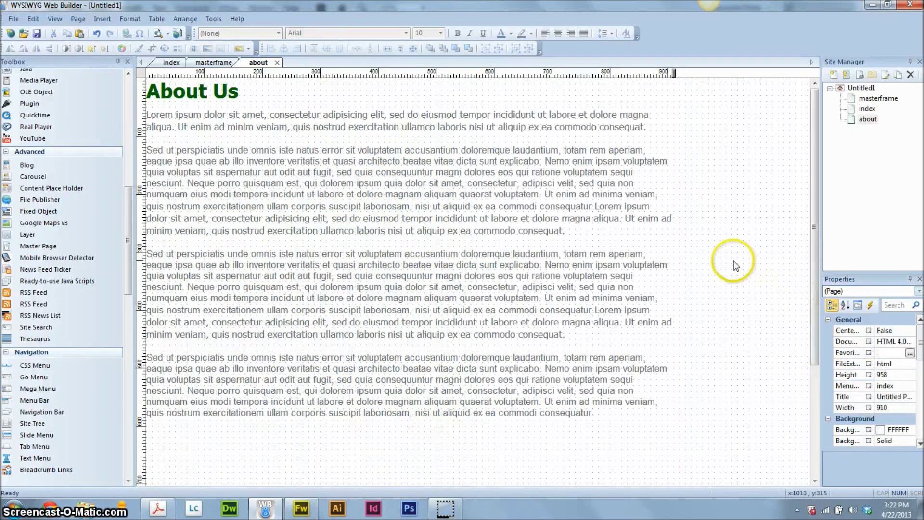
{"action": "left_click", "coordinate": [158, 33]}
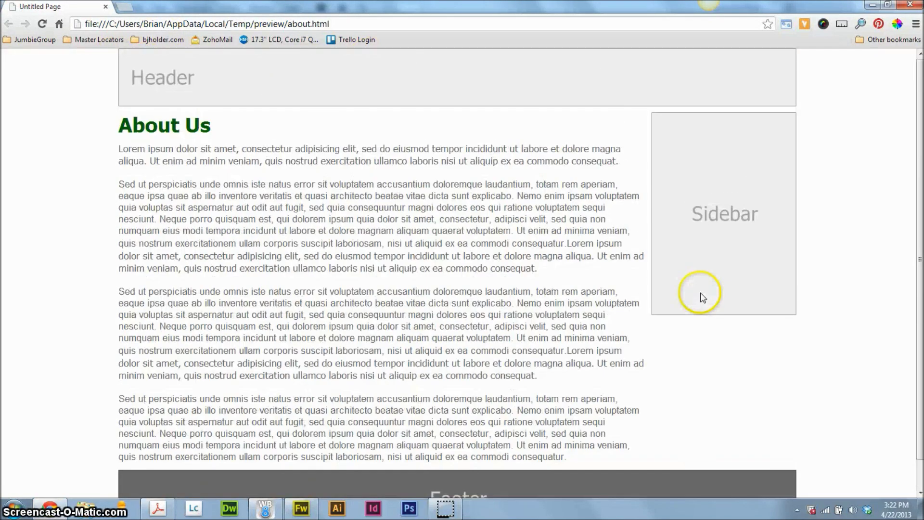
{"action": "left_click", "coordinate": [265, 508]}
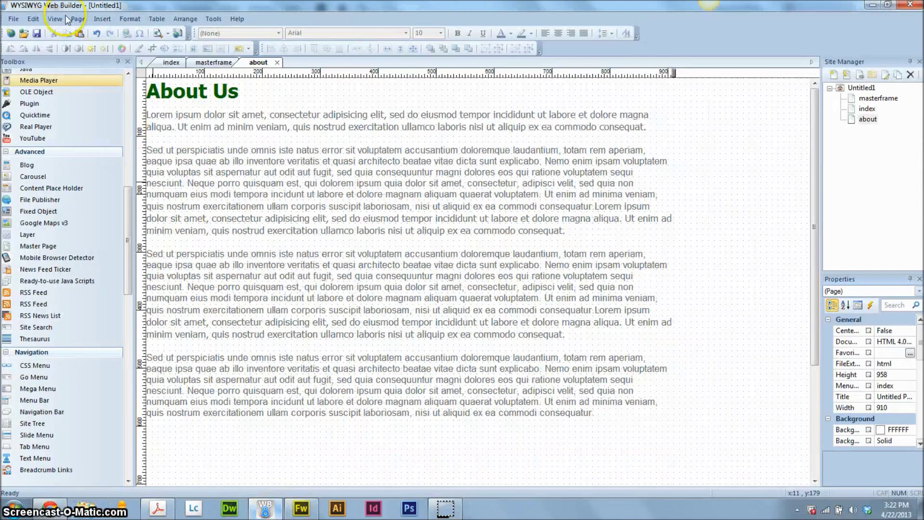
{"action": "left_click", "coordinate": [174, 63]}
{"action": "left_click", "coordinate": [215, 62]}
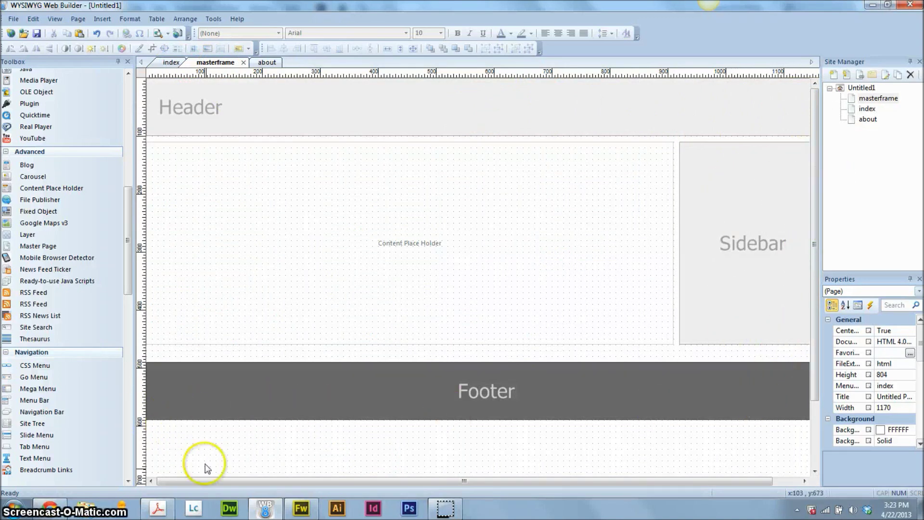
{"action": "left_click_drag", "start_coordinate": [212, 480], "coordinate": [261, 480]}
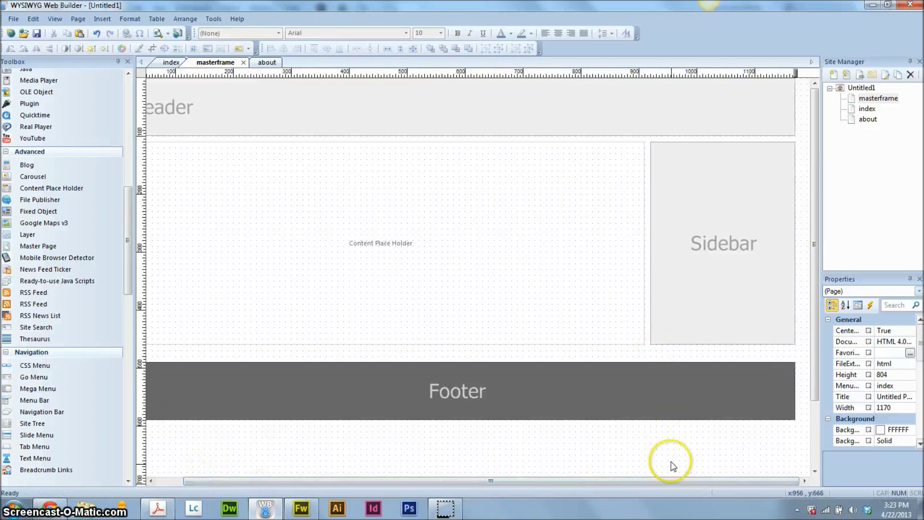
{"action": "left_click_drag", "start_coordinate": [675, 479], "coordinate": [579, 481]}
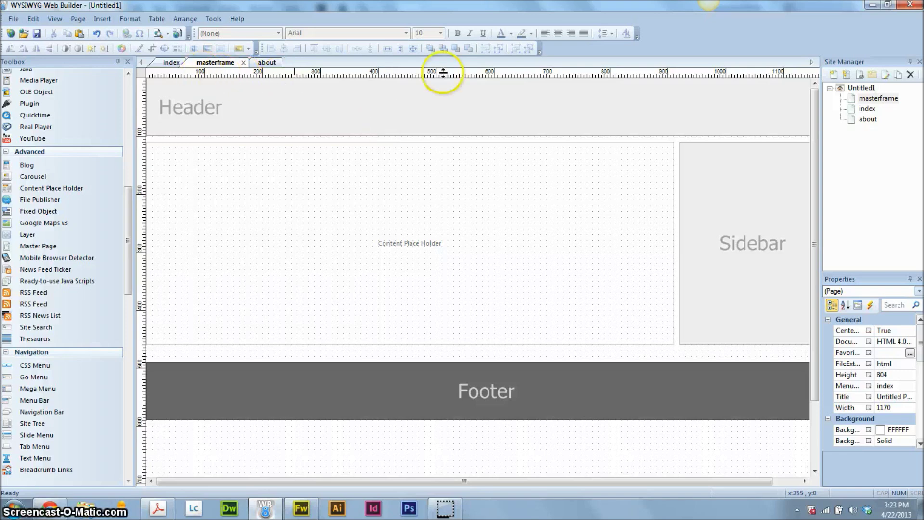
{"action": "left_click", "coordinate": [266, 62]}
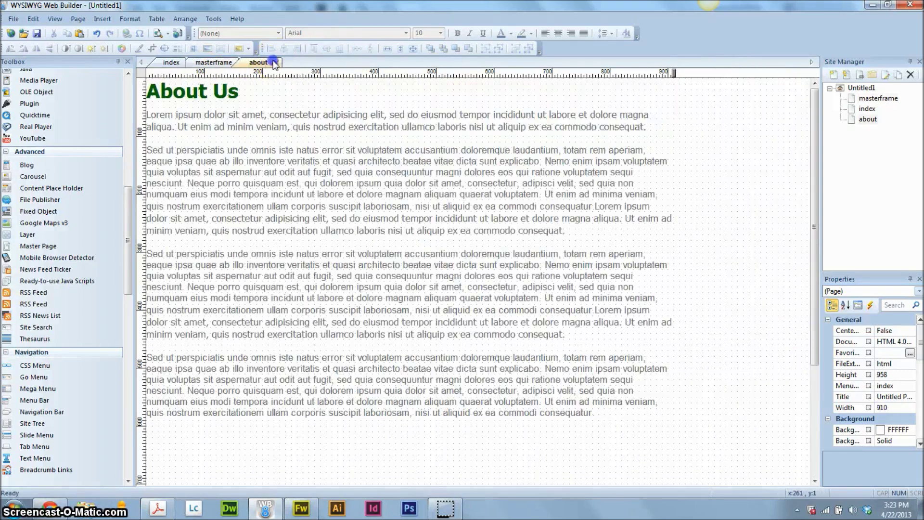
Step: Preview about.html in Chrome within the shared Header, Sidebar and Footer, then go to the first tab
{"action": "left_click", "coordinate": [169, 36]}
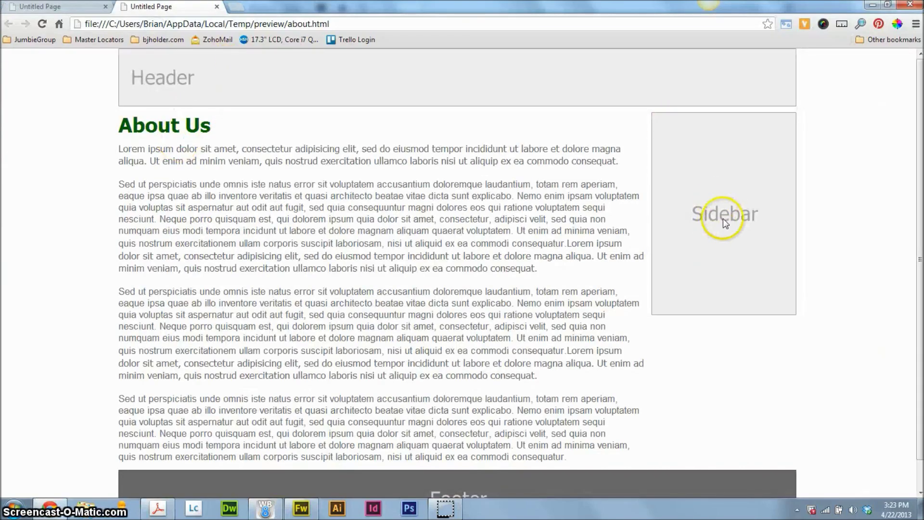
{"action": "scroll", "coordinate": [723, 218], "scroll_direction": "down", "scroll_amount": 2}
{"action": "scroll", "coordinate": [855, 405], "scroll_direction": "up", "scroll_amount": 2}
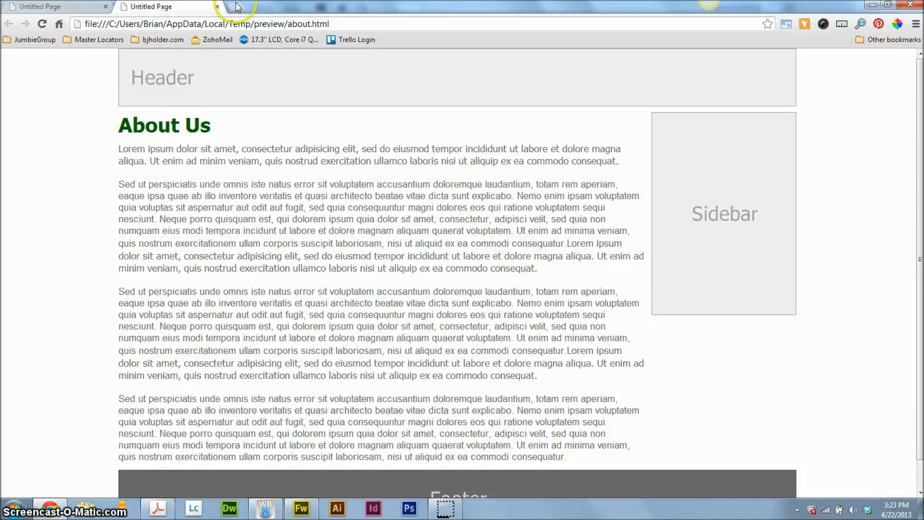
{"action": "key", "text": "ctrl+shift+Tab"}
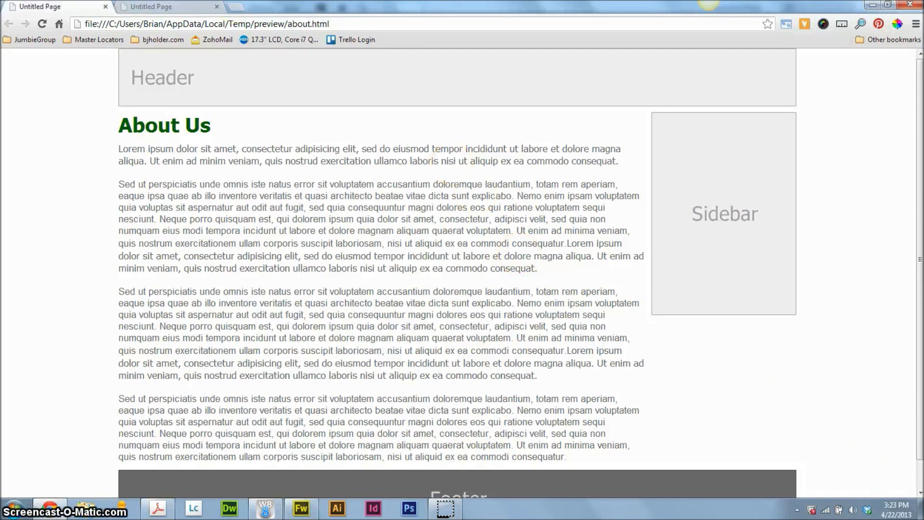